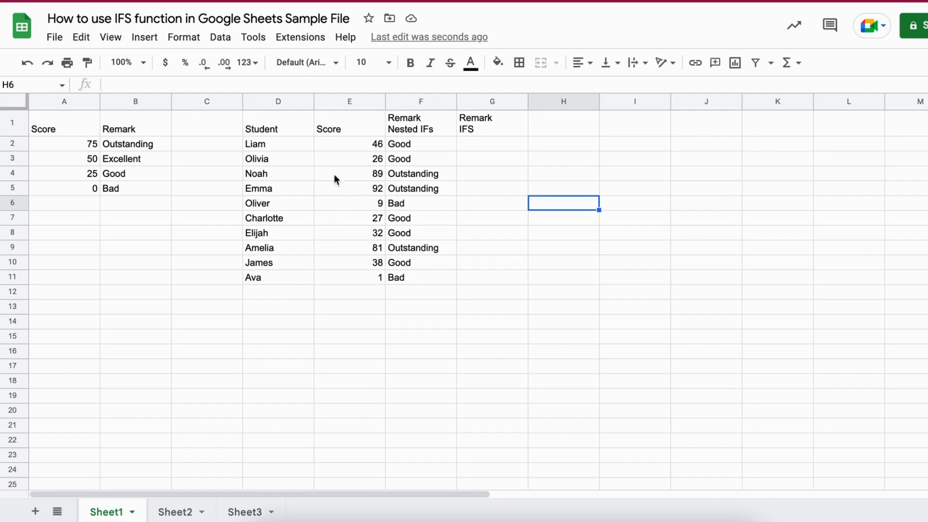
Step: Examine the nested IF formula in cell F2 and the remark for the lowest score in the lookup table
{"action": "left_click", "coordinate": [511, 211]}
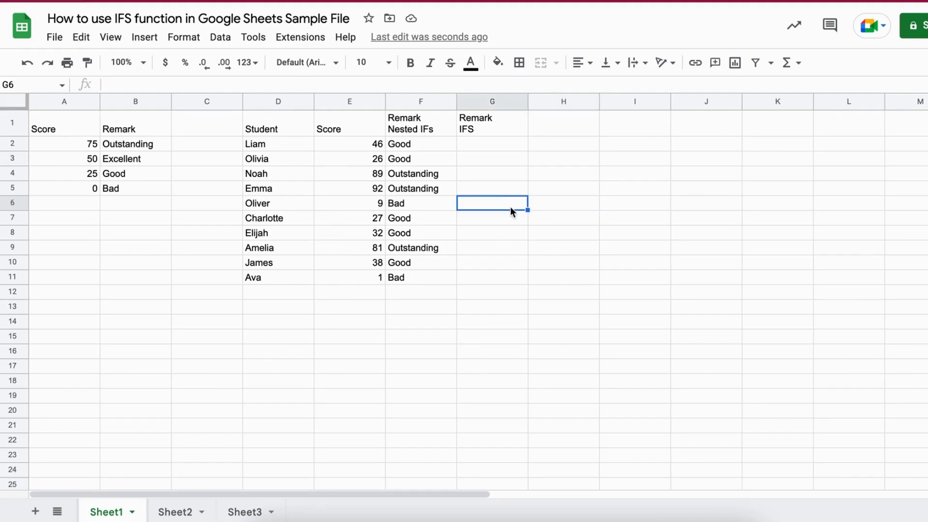
{"action": "left_click", "coordinate": [435, 150]}
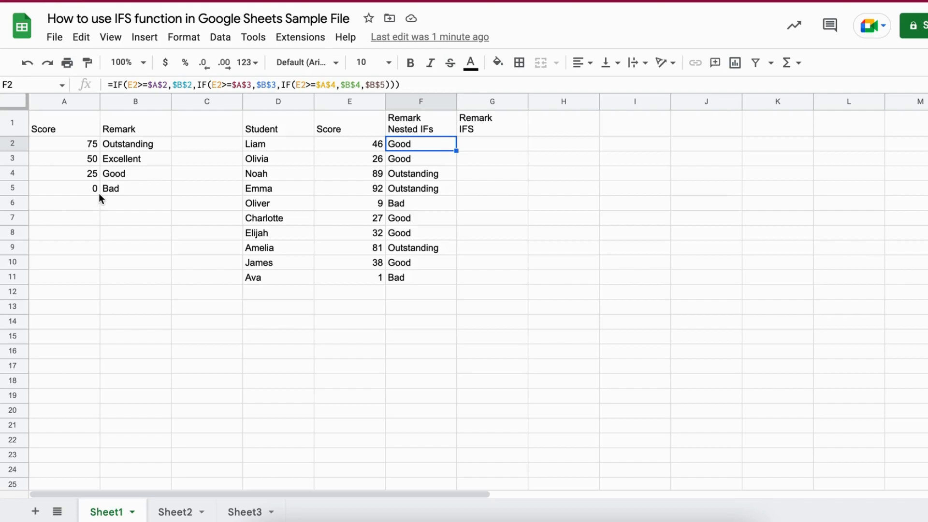
{"action": "left_click", "coordinate": [129, 191]}
{"action": "left_click", "coordinate": [431, 144]}
Step: Start an IFS formula in cell G2 with the first condition E2>=$A$2, using an absolute reference for the threshold
{"action": "left_click", "coordinate": [497, 150]}
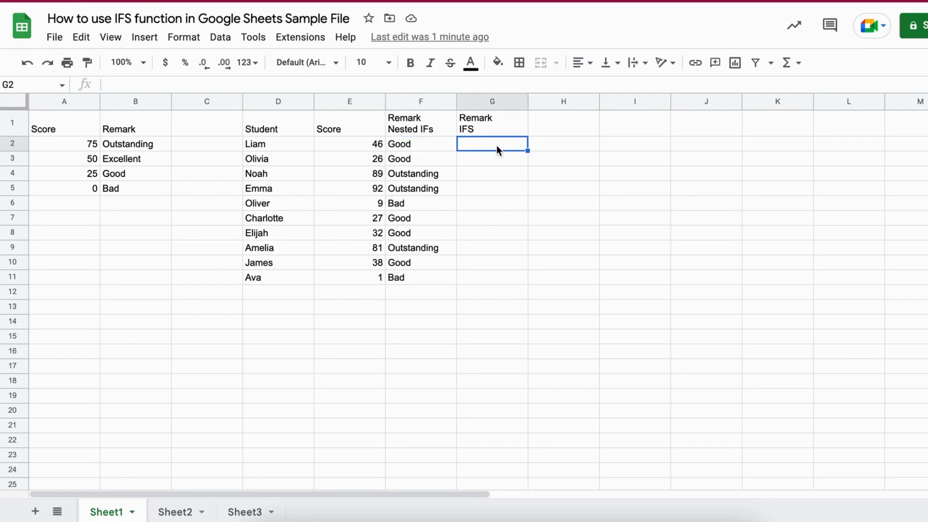
{"action": "type", "text": "="}
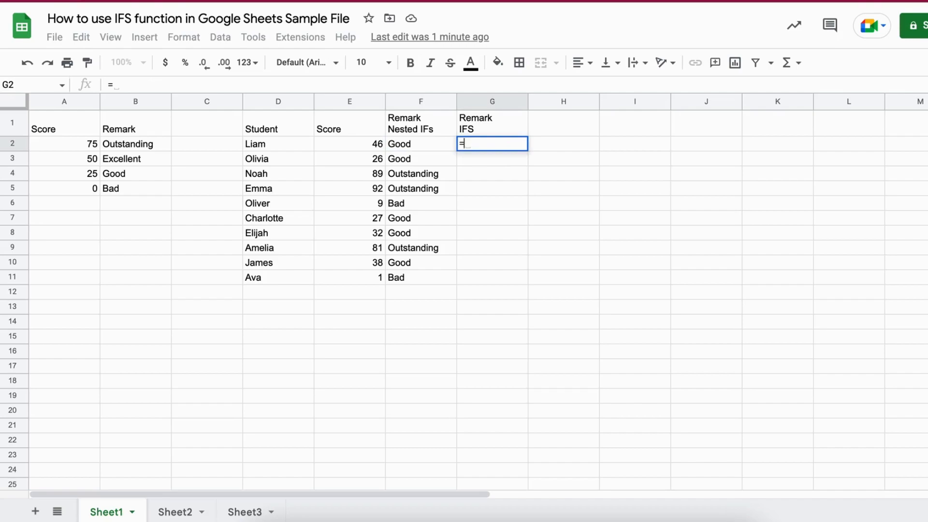
{"action": "type", "text": "IFS"}
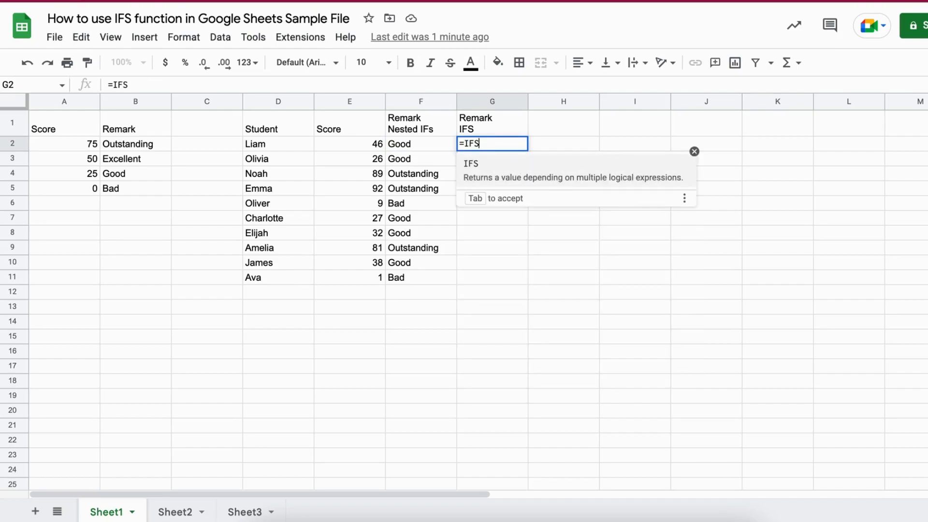
{"action": "type", "text": "("}
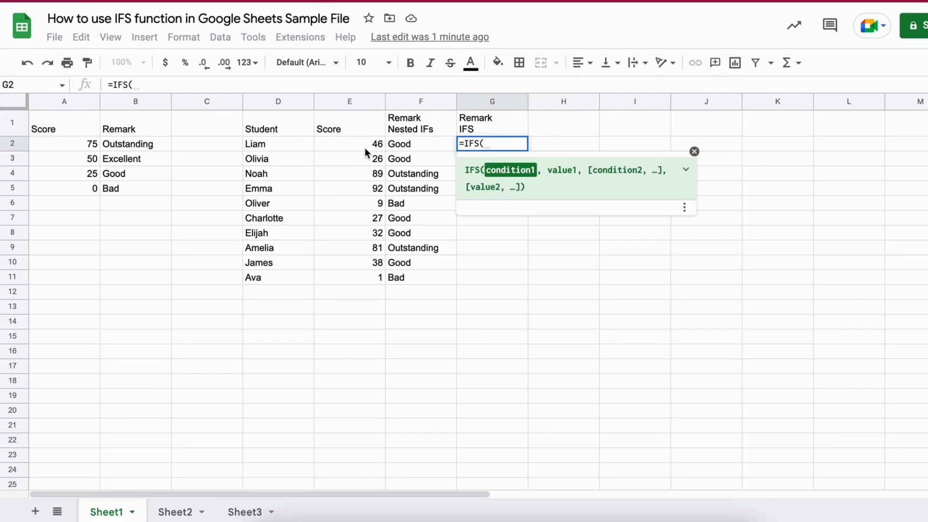
{"action": "type", "text": "E2"}
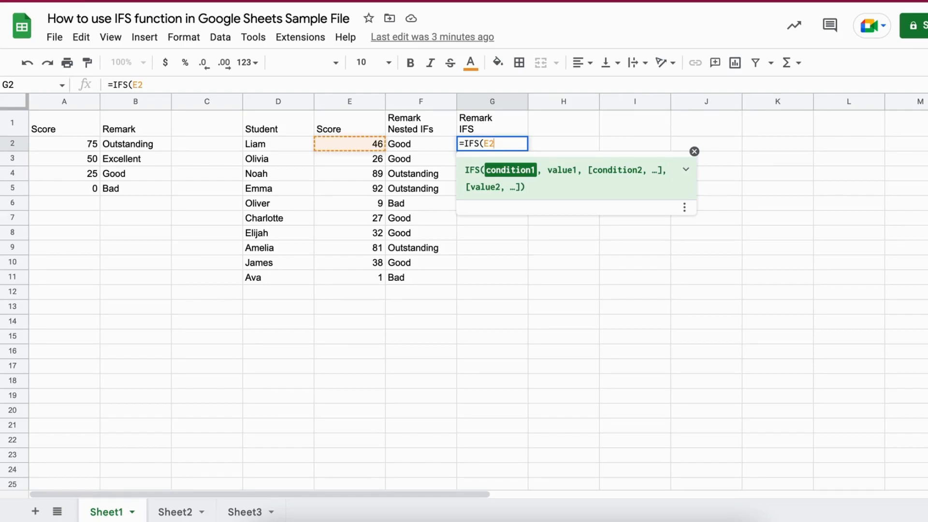
{"action": "type", "text": ">="}
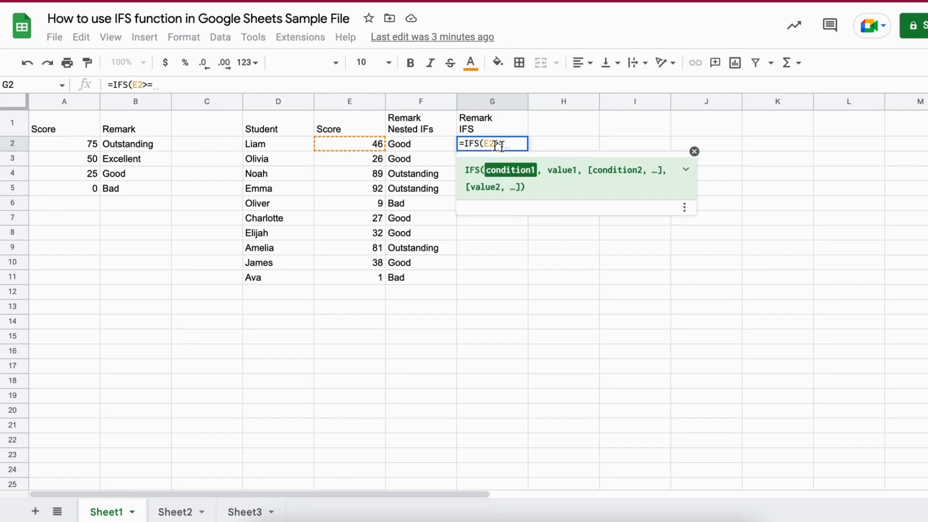
{"action": "left_click", "coordinate": [85, 144]}
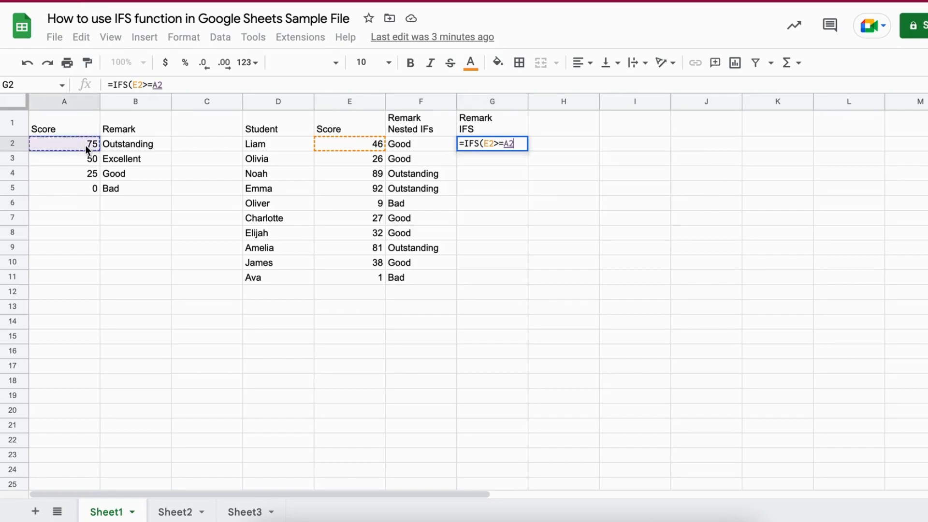
{"action": "left_click", "coordinate": [503, 146]}
{"action": "type", "text": "$A"}
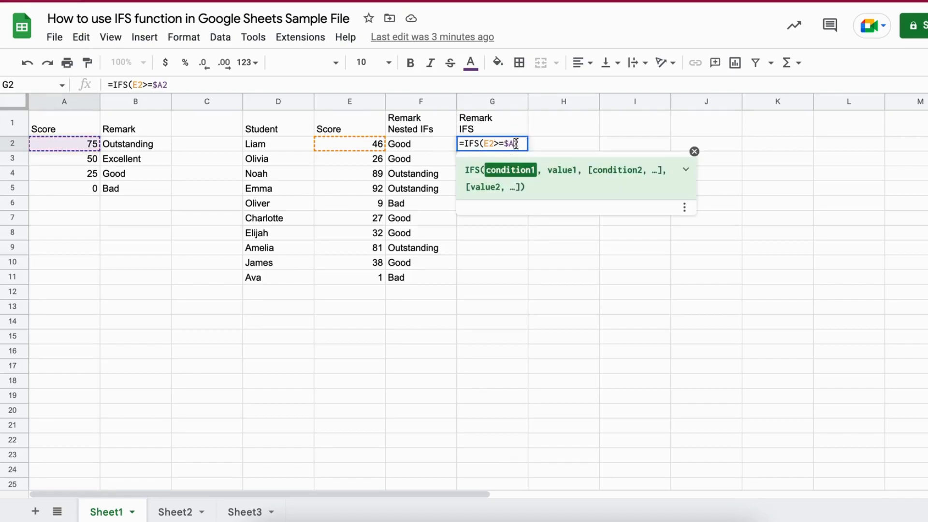
{"action": "type", "text": "$"}
{"action": "left_click", "coordinate": [525, 145]}
{"action": "type", "text": ","}
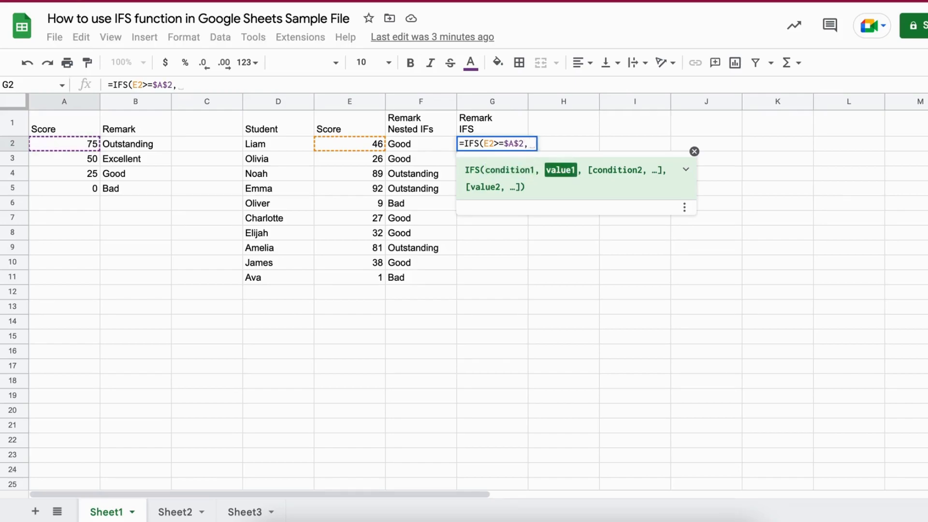
Step: Add $B$2 as an absolute reference for the value returned by the first IFS condition
{"action": "left_click", "coordinate": [151, 144]}
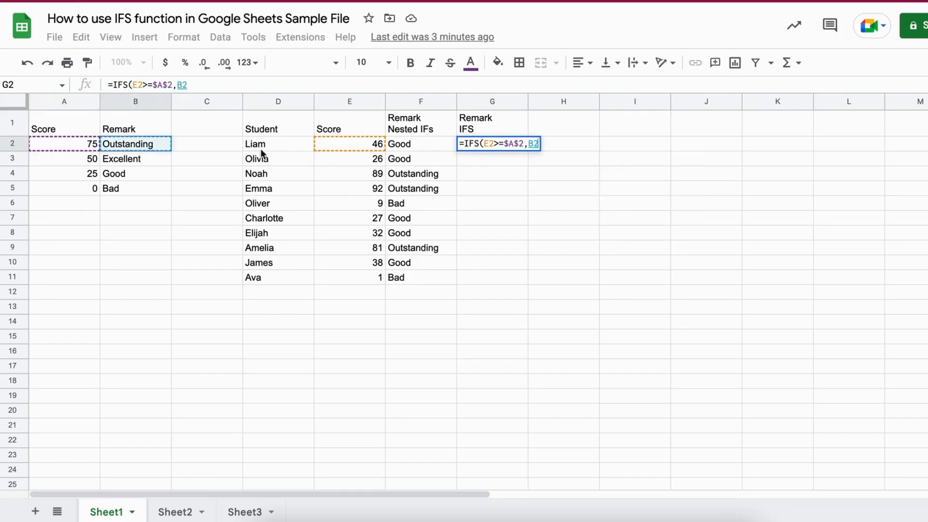
{"action": "key", "text": "F4"}
{"action": "key", "text": "F4"}
{"action": "key", "text": "F4"}
{"action": "left_click", "coordinate": [538, 143]}
{"action": "type", "text": "$2"}
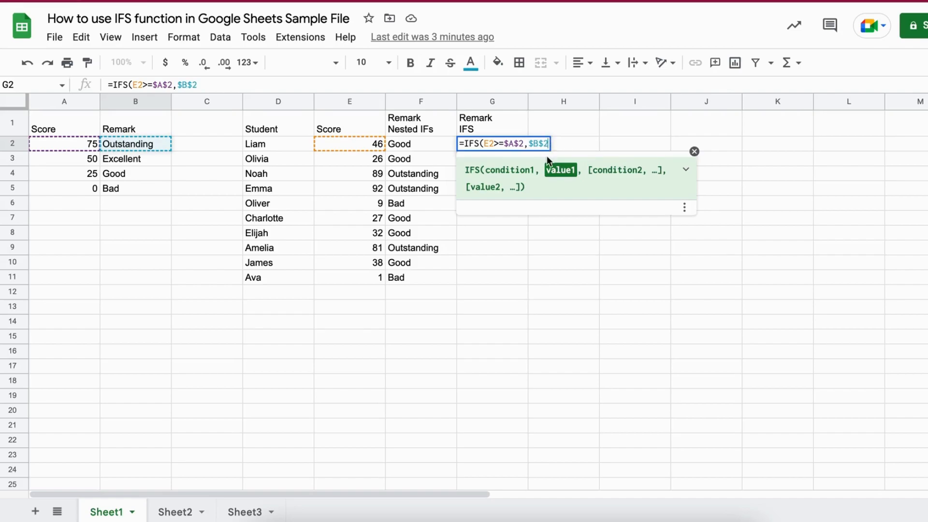
{"action": "type", "text": ","}
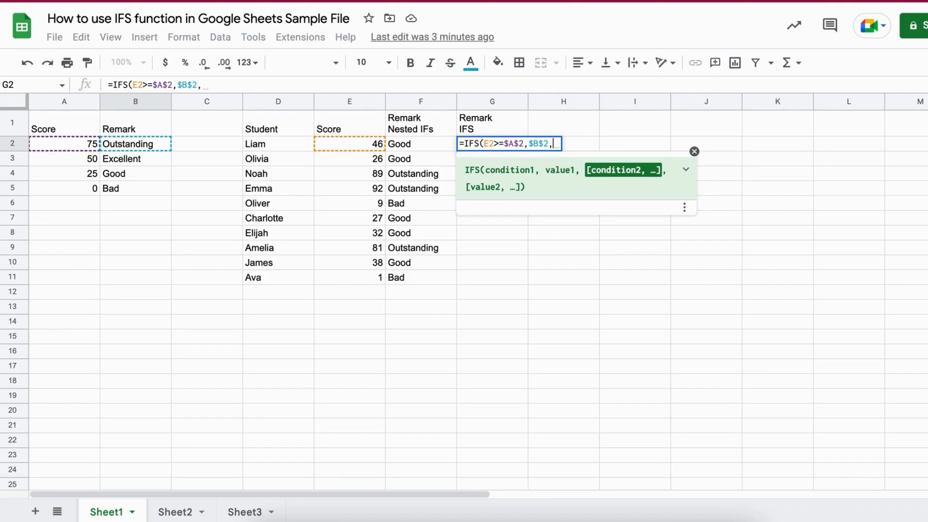
Step: Add the second condition E2>=$A$3 to the IFS formula in G2, with the threshold reference absolute
{"action": "type", "text": "E2"}
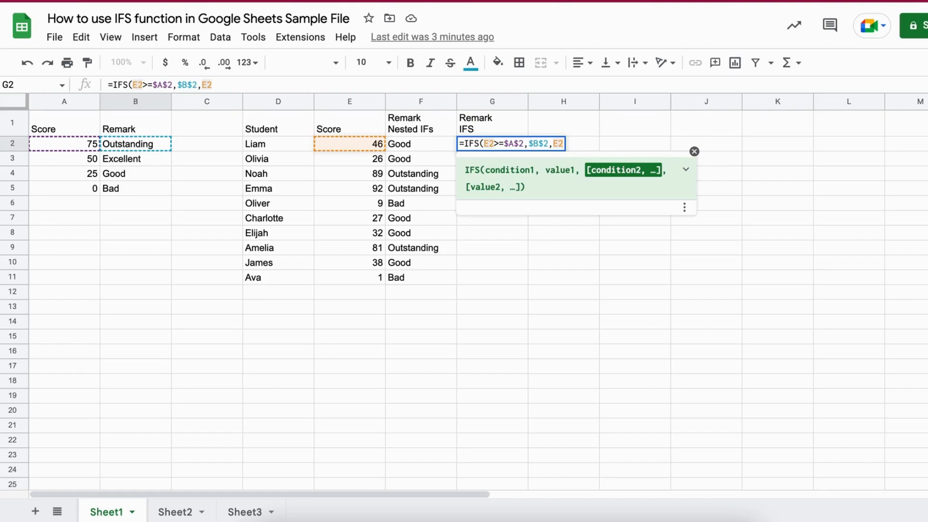
{"action": "type", "text": "<"}
{"action": "key", "text": "BackSpace"}
{"action": "type", "text": ">="}
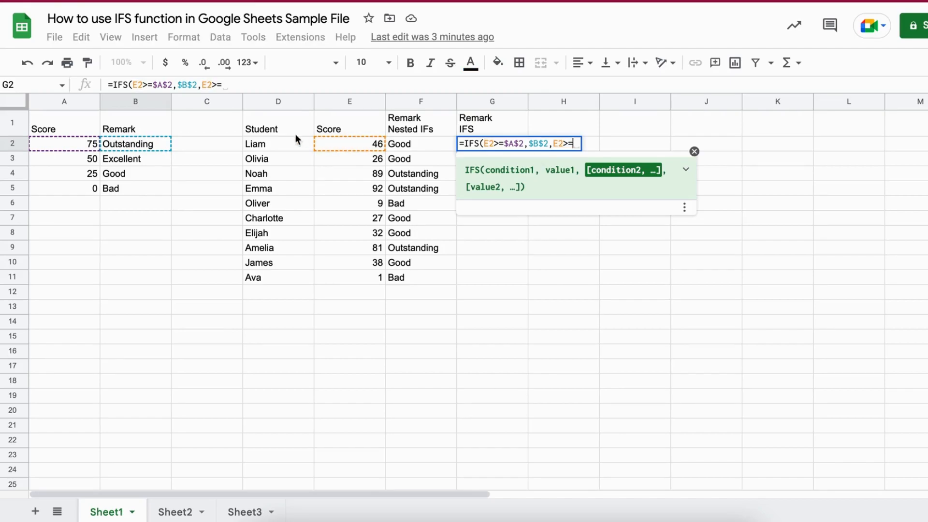
{"action": "left_click", "coordinate": [83, 160]}
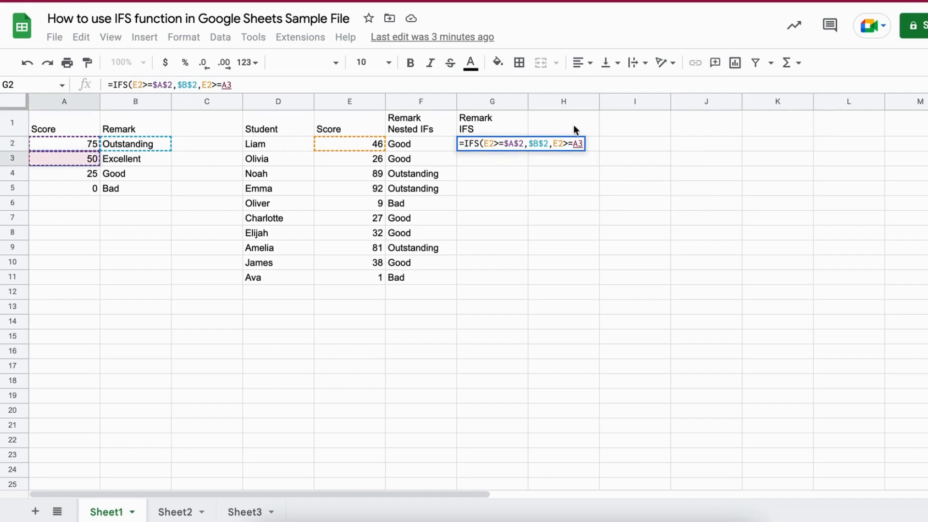
{"action": "left_click", "coordinate": [572, 144]}
{"action": "type", "text": "$"}
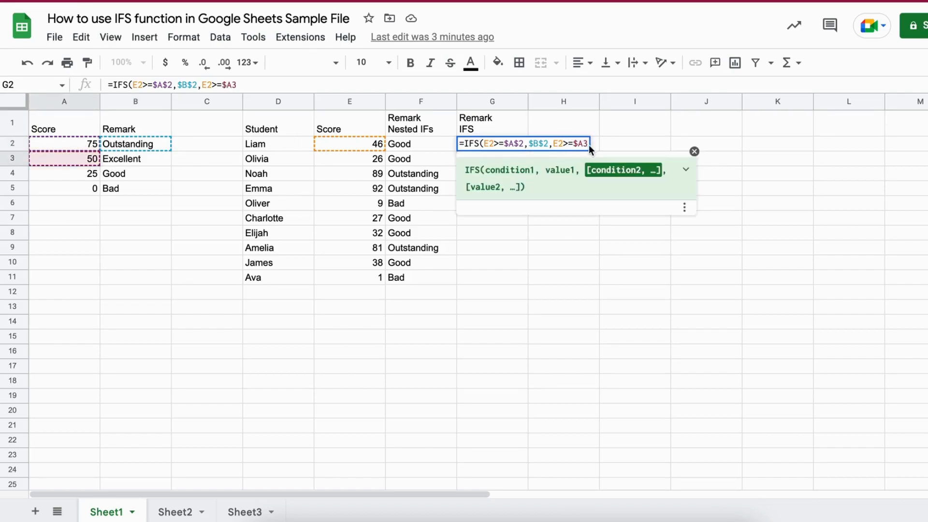
{"action": "left_click", "coordinate": [582, 143]}
{"action": "type", "text": "$"}
{"action": "left_click", "coordinate": [593, 143]}
{"action": "type", "text": ", "}
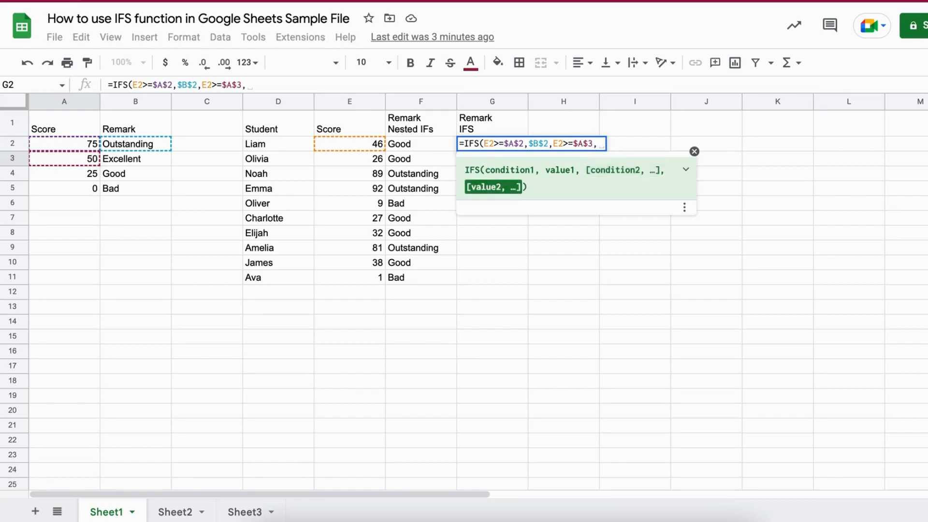
Step: Enter $B$3 as the value returned by the second IFS condition
{"action": "type", "text": "$"}
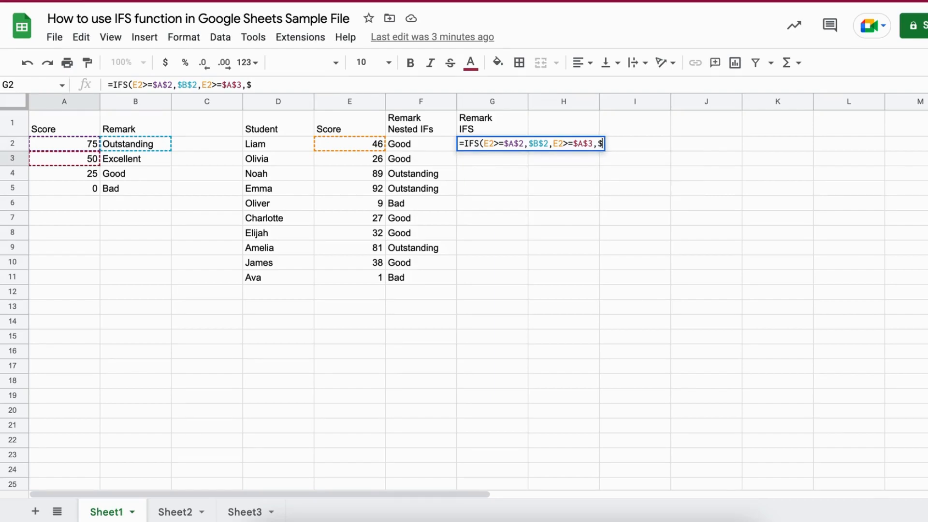
{"action": "type", "text": "B$3"}
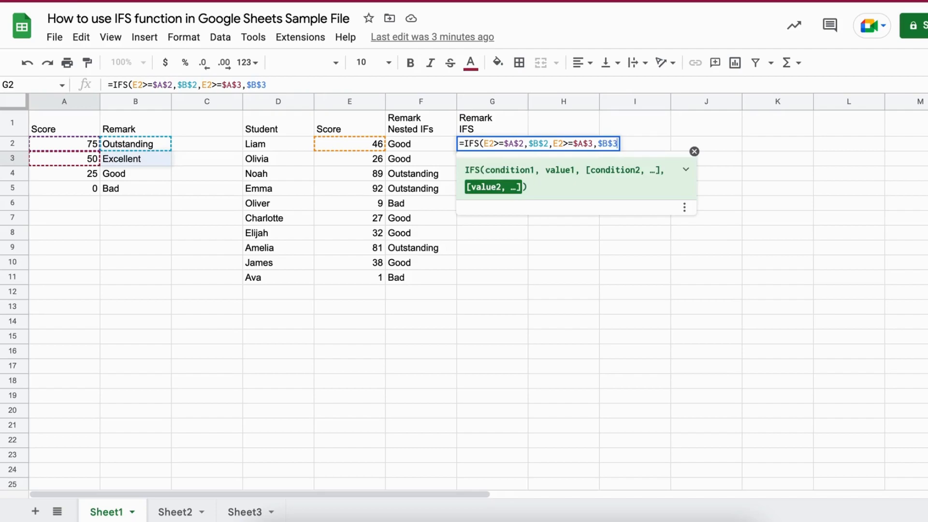
{"action": "type", "text": ","}
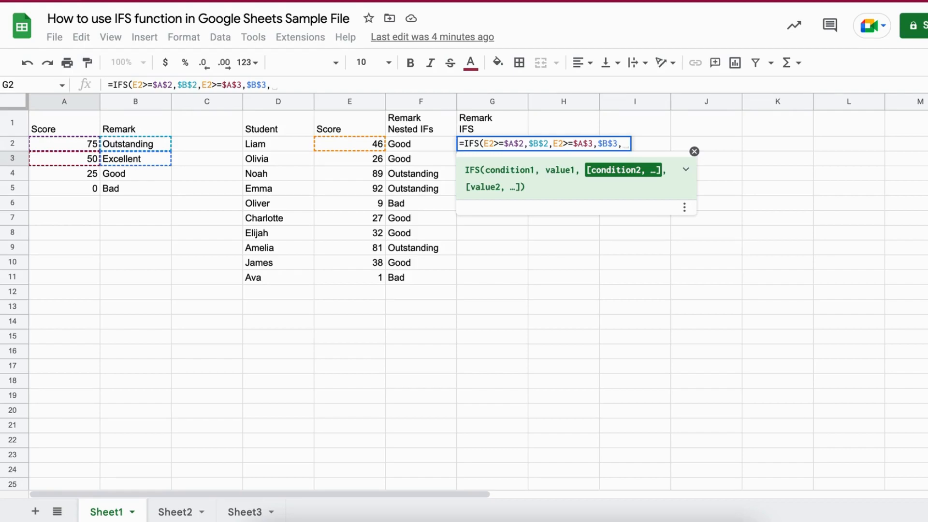
Step: Add the third condition E2>=$A$4 with its returned value $B$4 to the IFS formula in G2
{"action": "type", "text": "E2"}
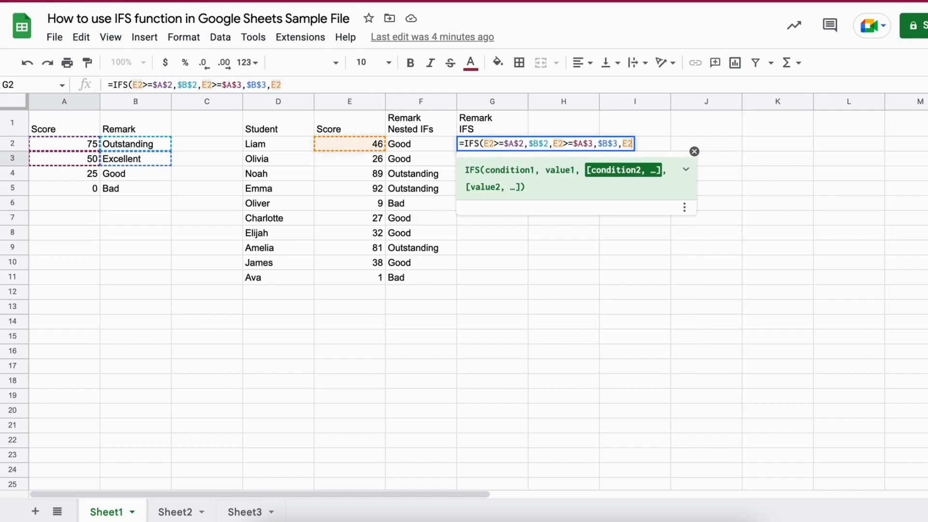
{"action": "type", "text": ">"}
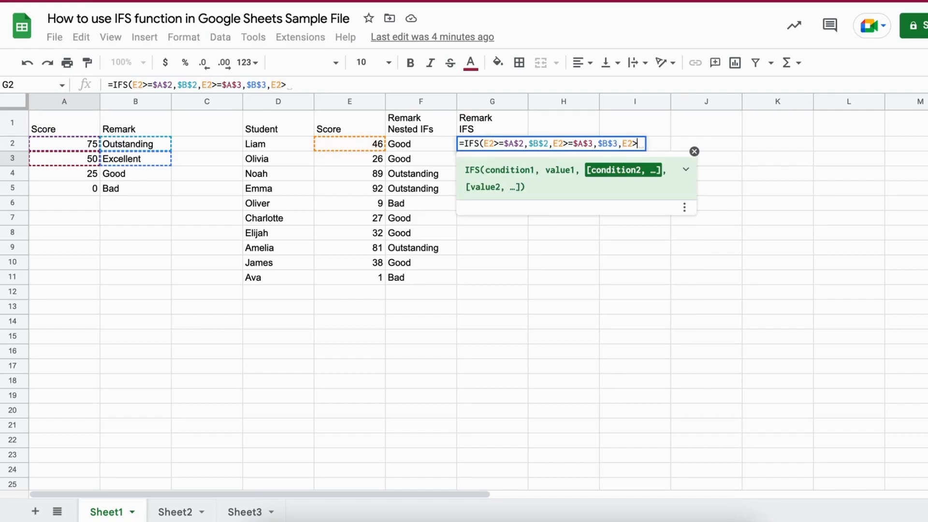
{"action": "type", "text": "="}
{"action": "type", "text": "$A$4"}
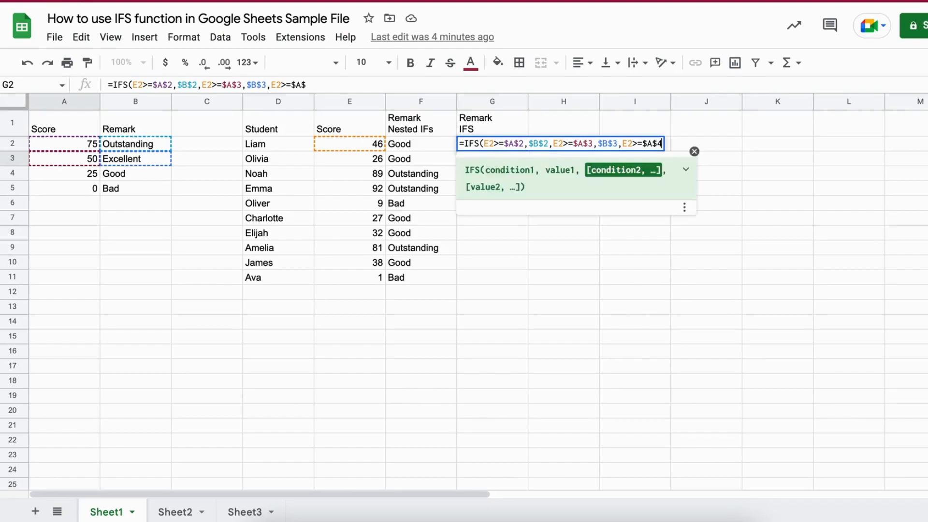
{"action": "type", "text": ","}
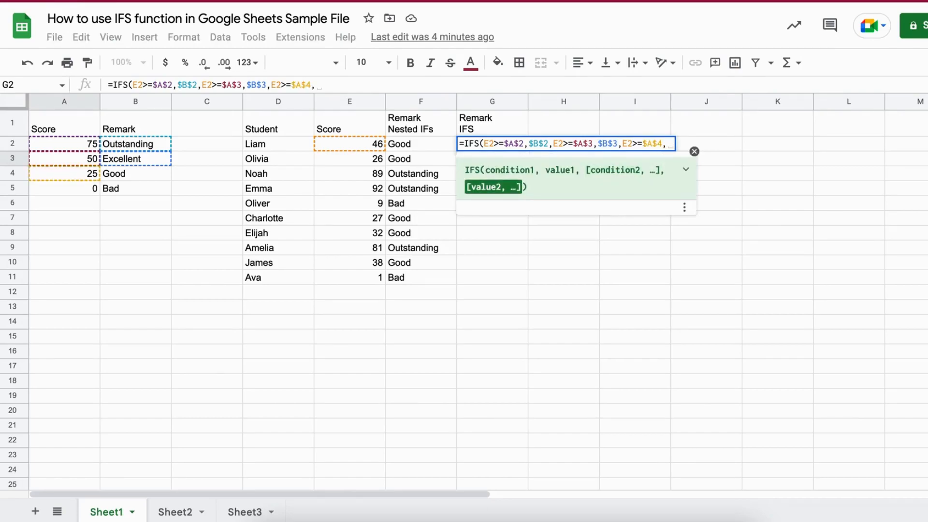
{"action": "type", "text": "$B$"}
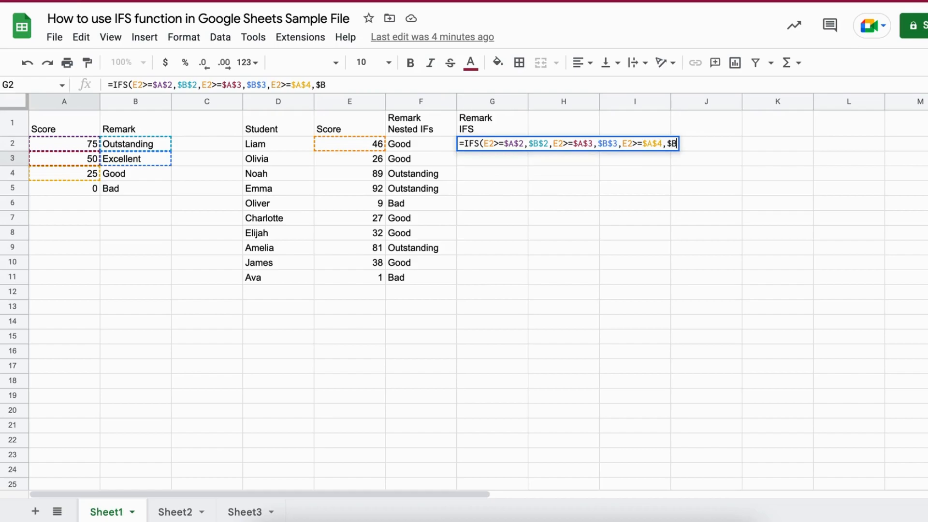
{"action": "type", "text": "4"}
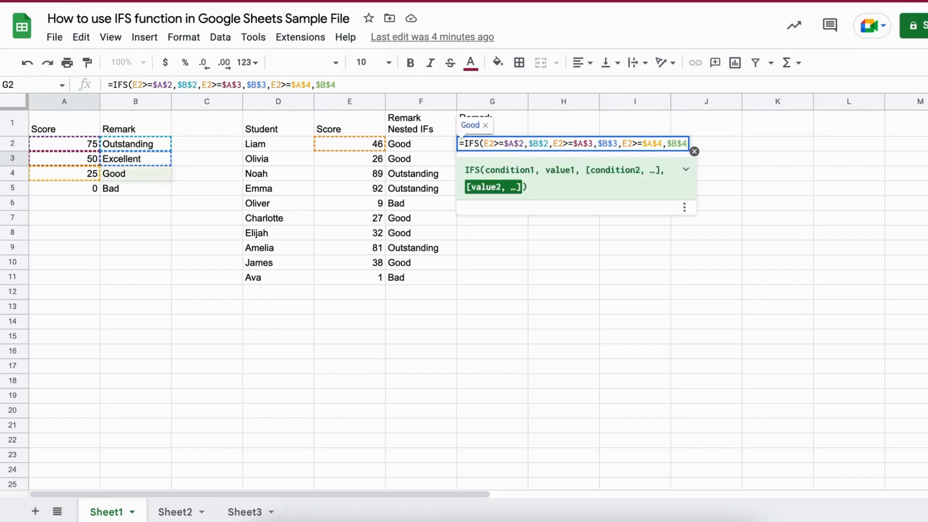
{"action": "type", "text": ","}
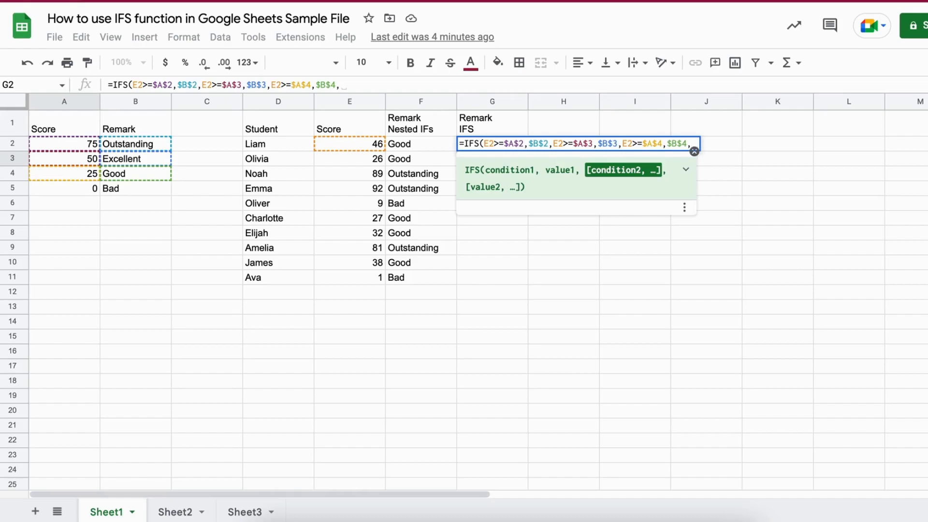
Step: Add the fourth condition E2<$A$4 to the IFS formula in G2, with the threshold reference absolute
{"action": "type", "text": "E2"}
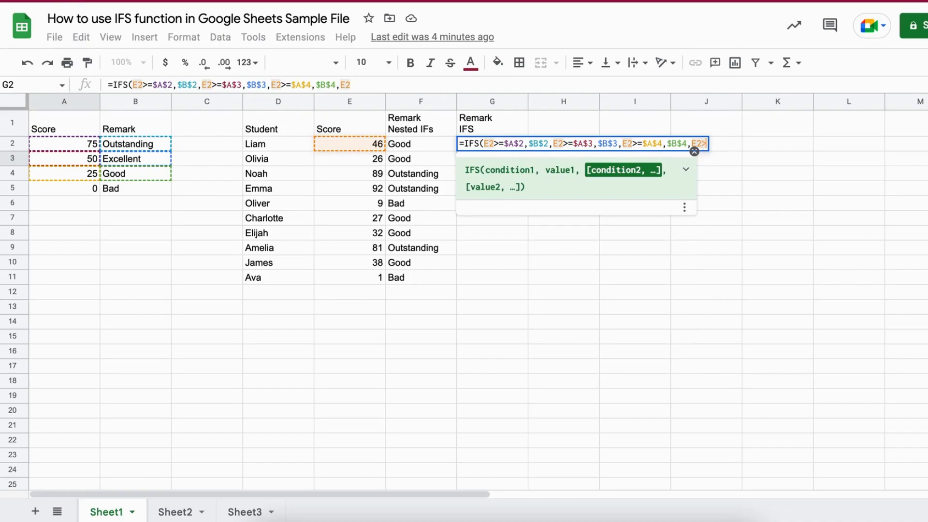
{"action": "type", "text": "><"}
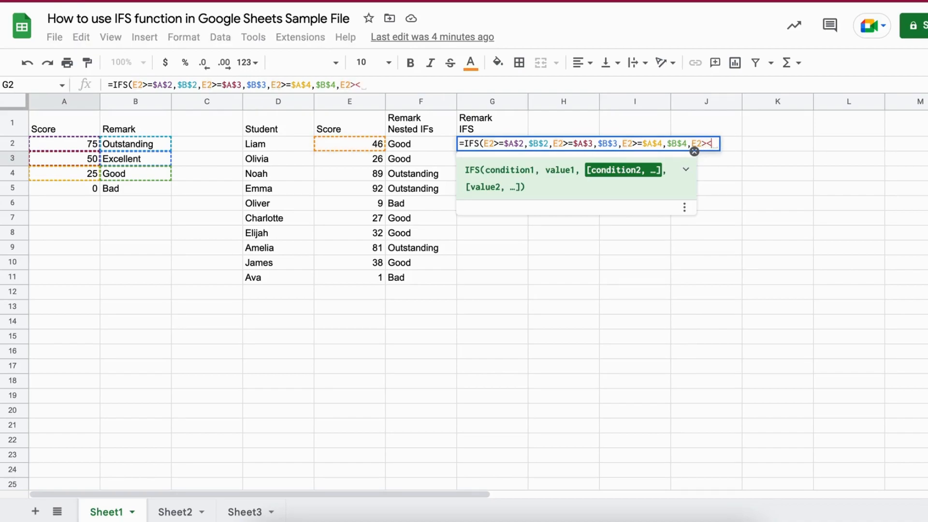
{"action": "key", "text": "BackSpace"}
{"action": "key", "text": "BackSpace"}
{"action": "type", "text": "<"}
{"action": "type", "text": "$A$"}
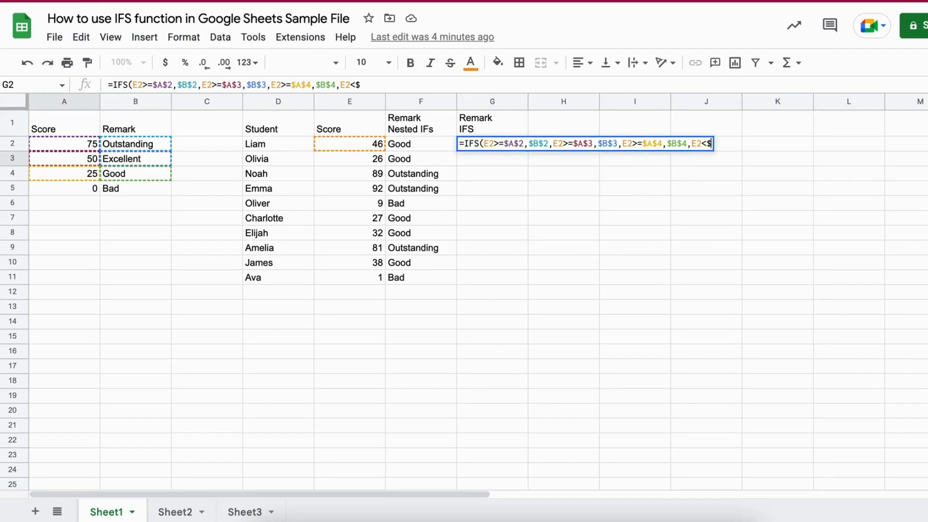
{"action": "type", "text": "4"}
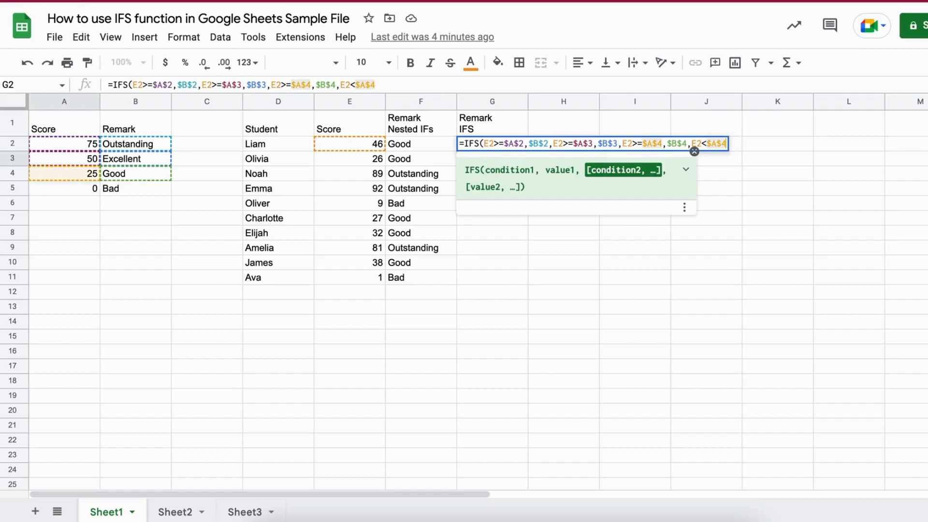
{"action": "type", "text": ","}
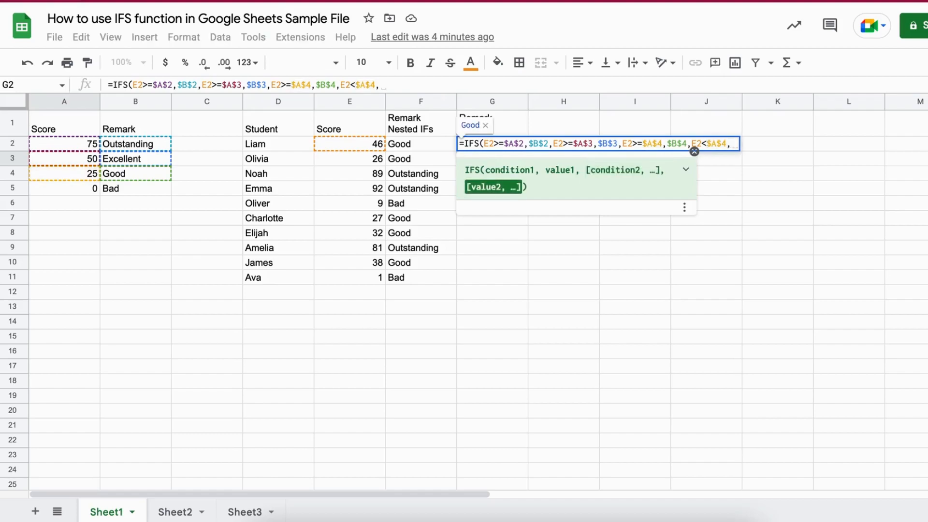
Step: Enter $B$5 as the value returned by the fourth IFS condition and complete the formula in G2
{"action": "type", "text": "$b"}
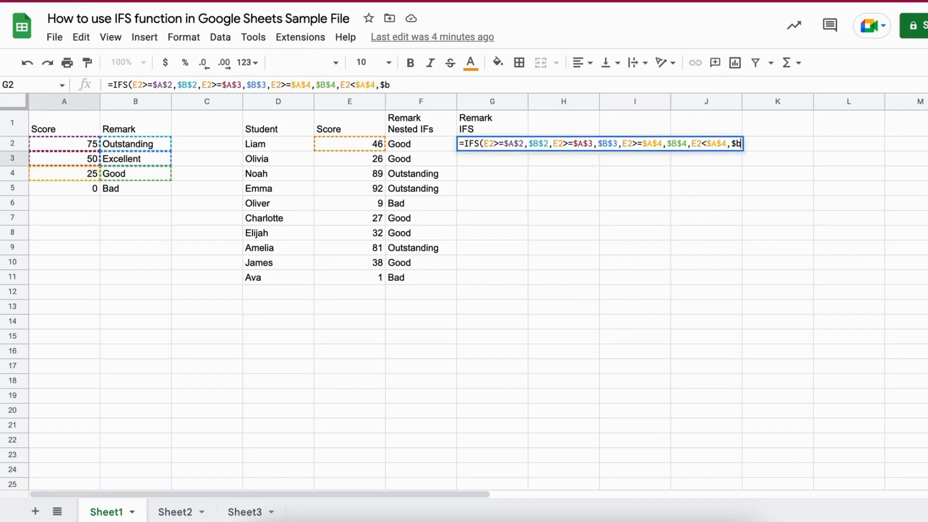
{"action": "type", "text": "$5)"}
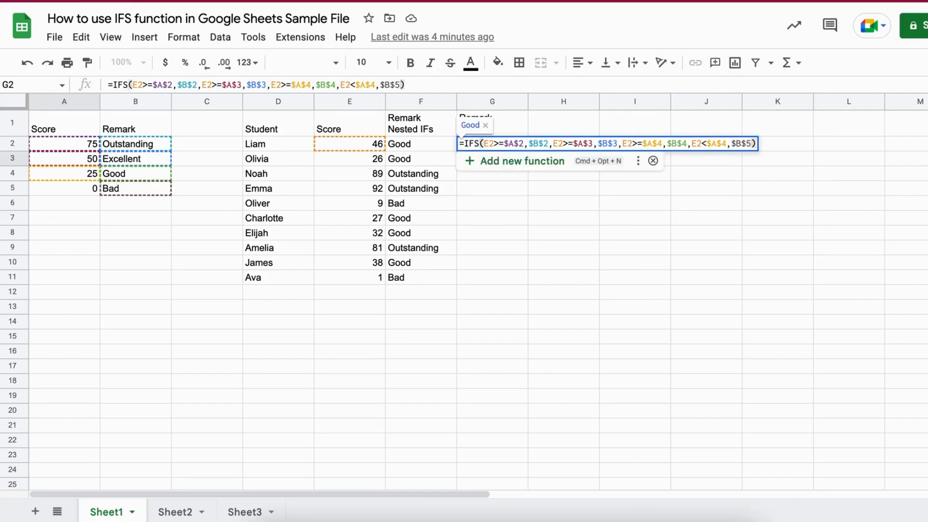
{"action": "key", "text": "Return"}
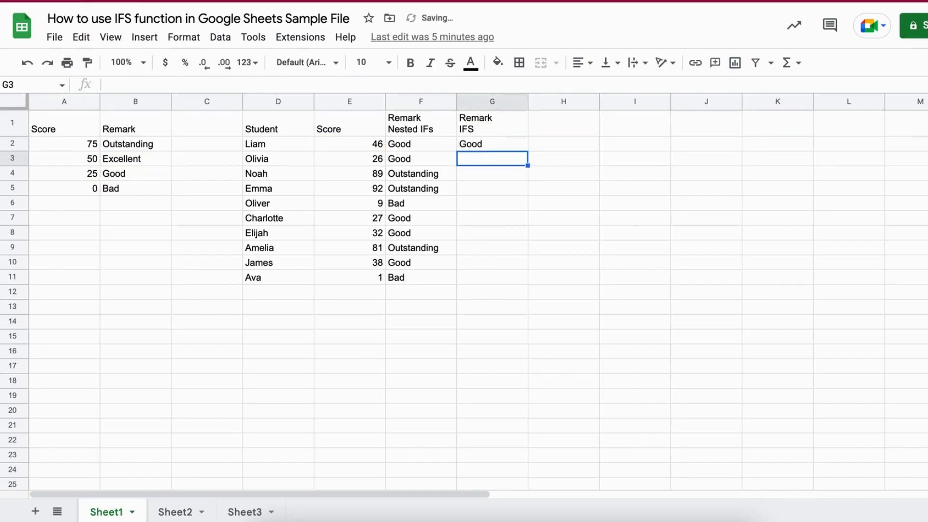
Step: Fill the IFS formula from G2 down through G11 for the remaining students
{"action": "left_click", "coordinate": [502, 143]}
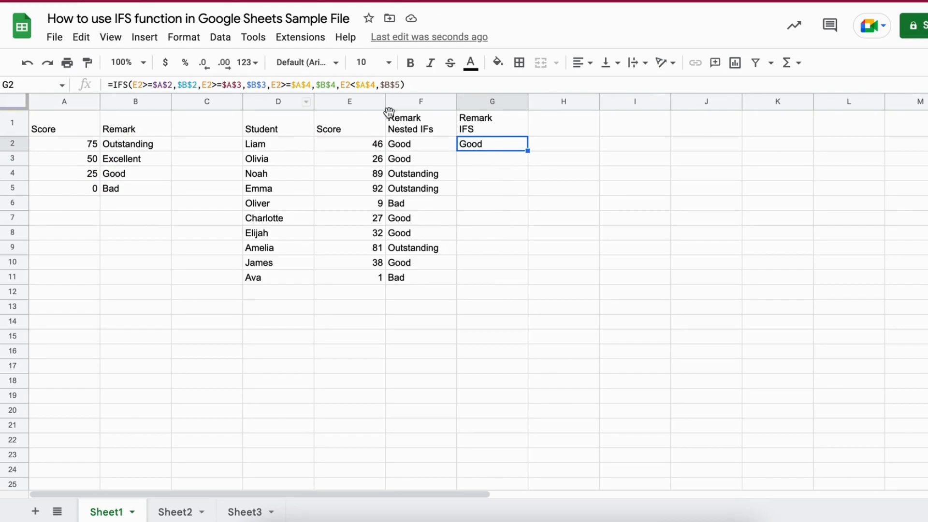
{"action": "left_click_drag", "start_coordinate": [529, 151], "coordinate": [520, 274]}
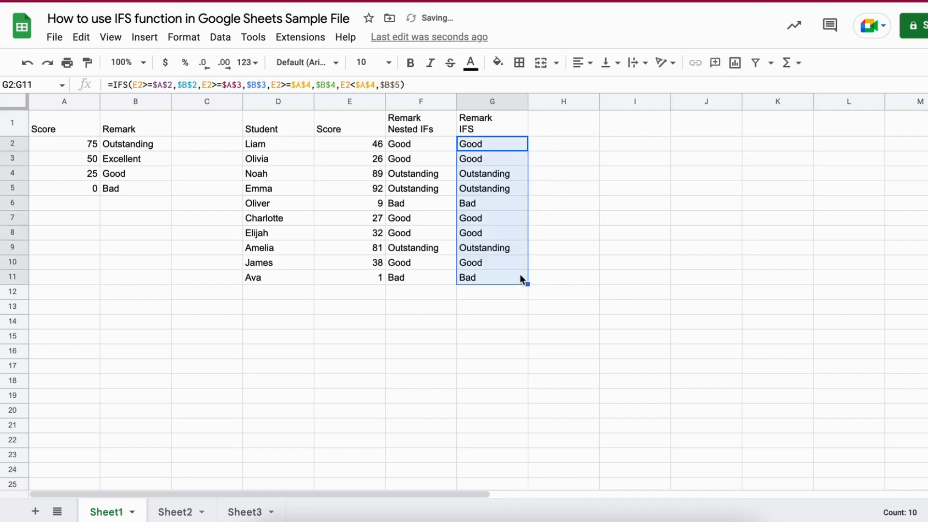
{"action": "left_click", "coordinate": [568, 246]}
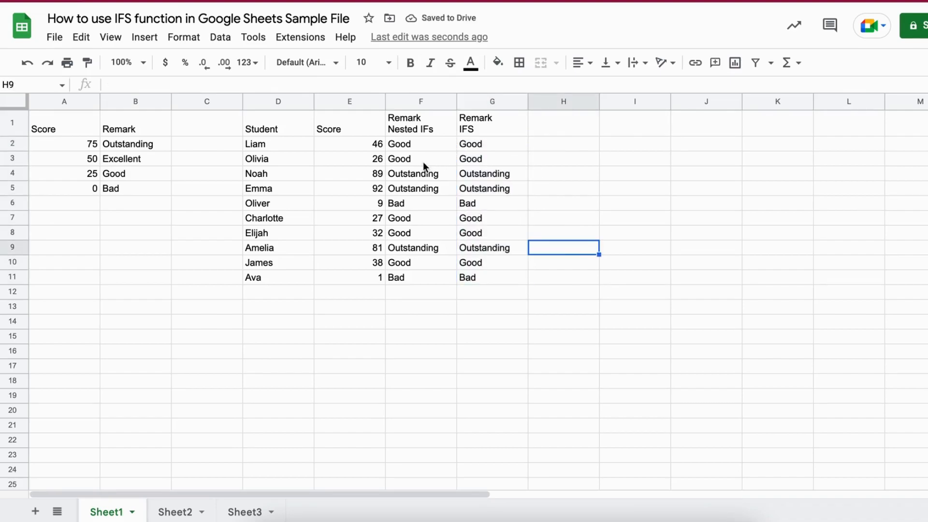
Step: Compare the IFS formula in G2 with the nested IF formula in F2
{"action": "left_click", "coordinate": [480, 141]}
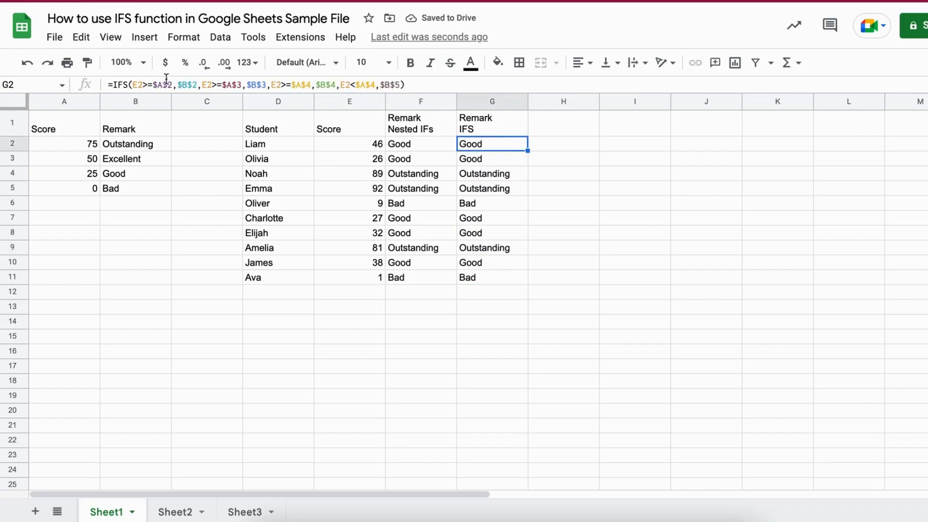
{"action": "left_click", "coordinate": [441, 144]}
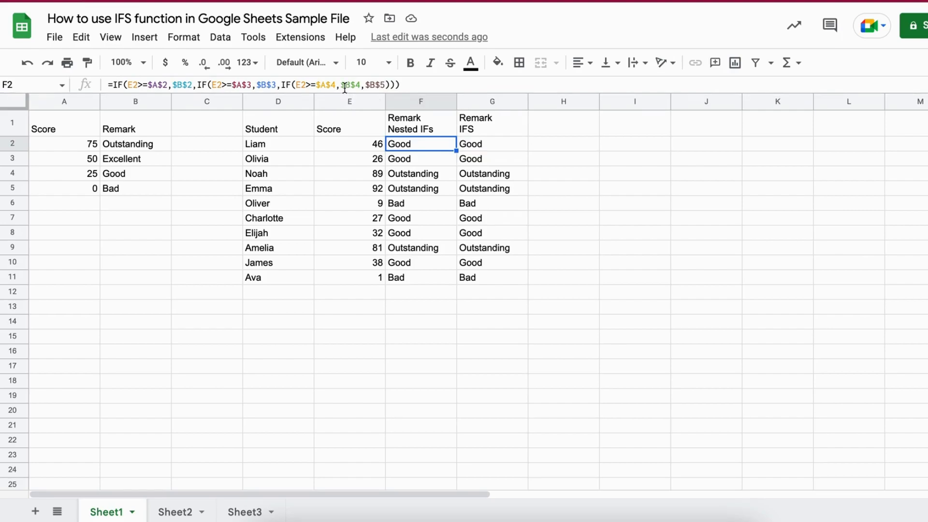
{"action": "left_click", "coordinate": [500, 148]}
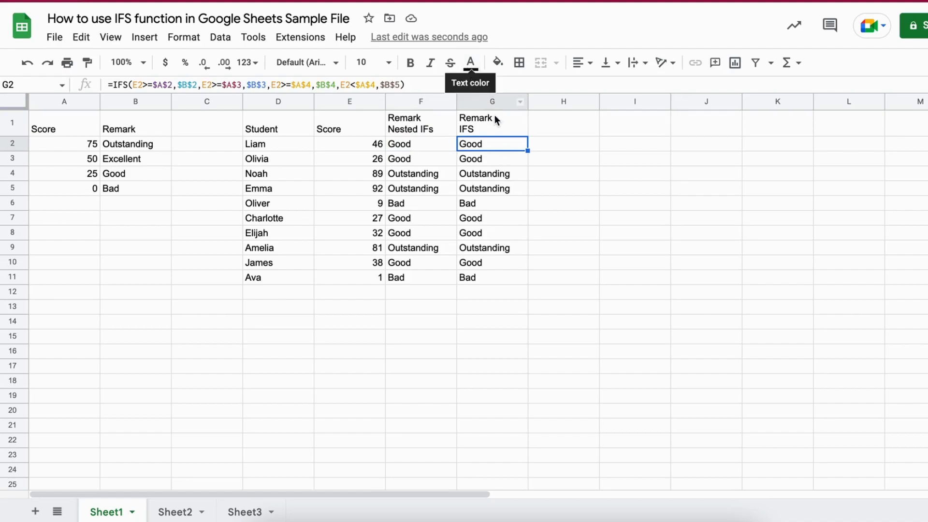
{"action": "left_click", "coordinate": [566, 209]}
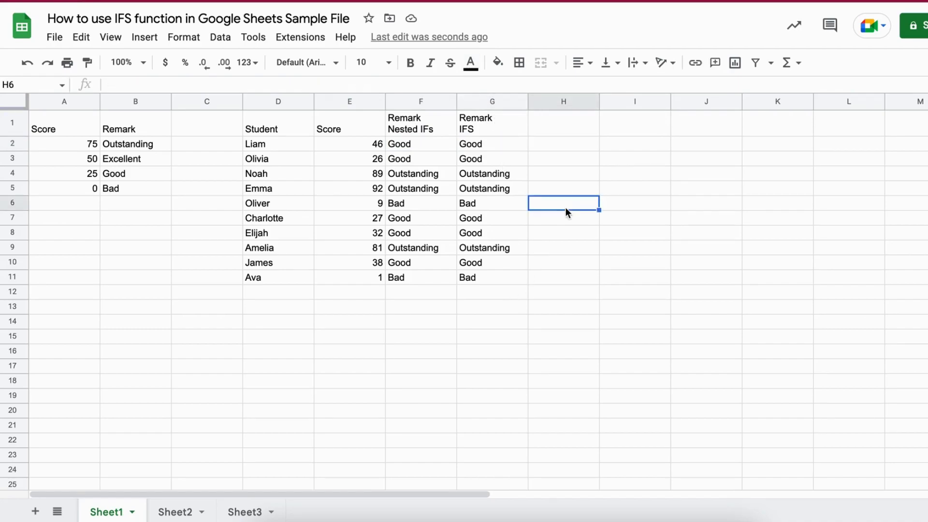